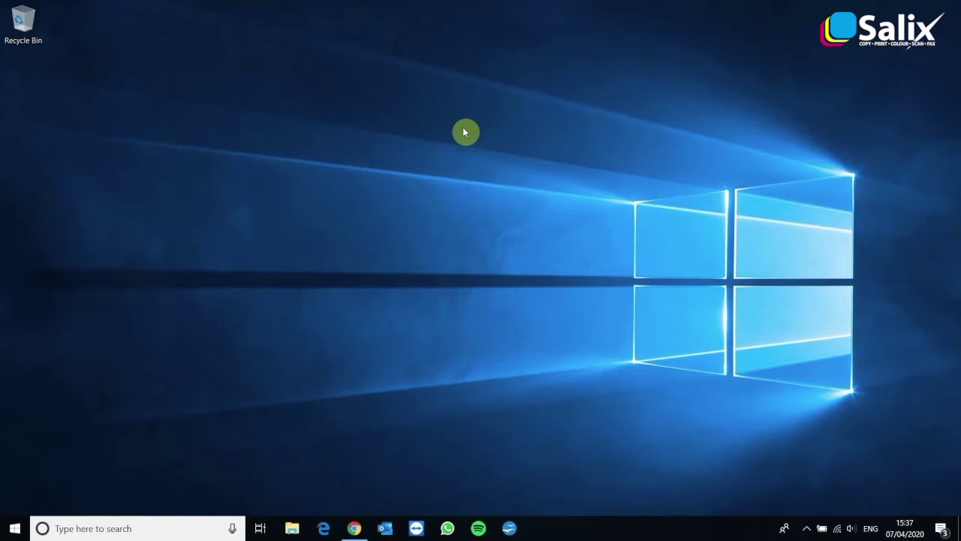
# - In Chrome, open the 'Download Centre | KONICA MINOLTA' Google result and begin a product search
pyautogui.click(355, 528)
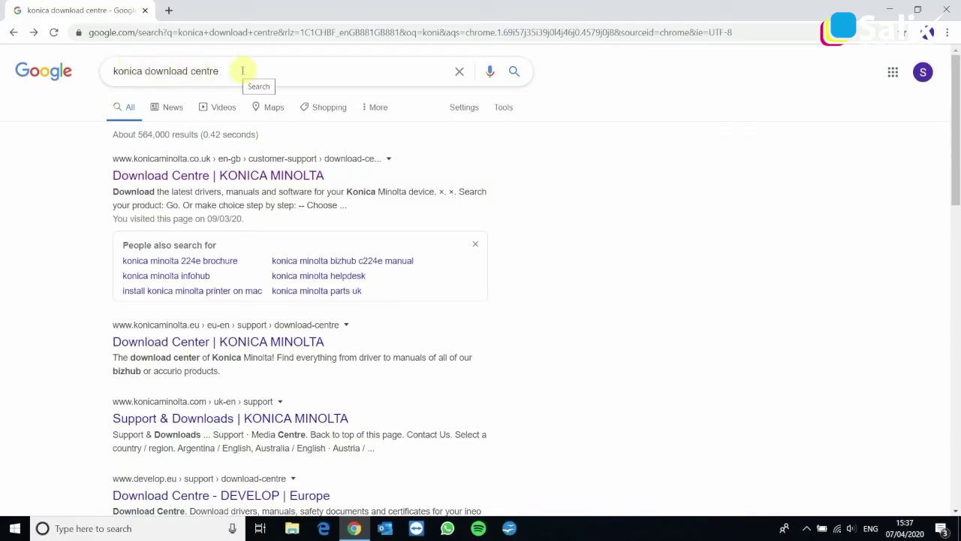
pyautogui.click(208, 177)
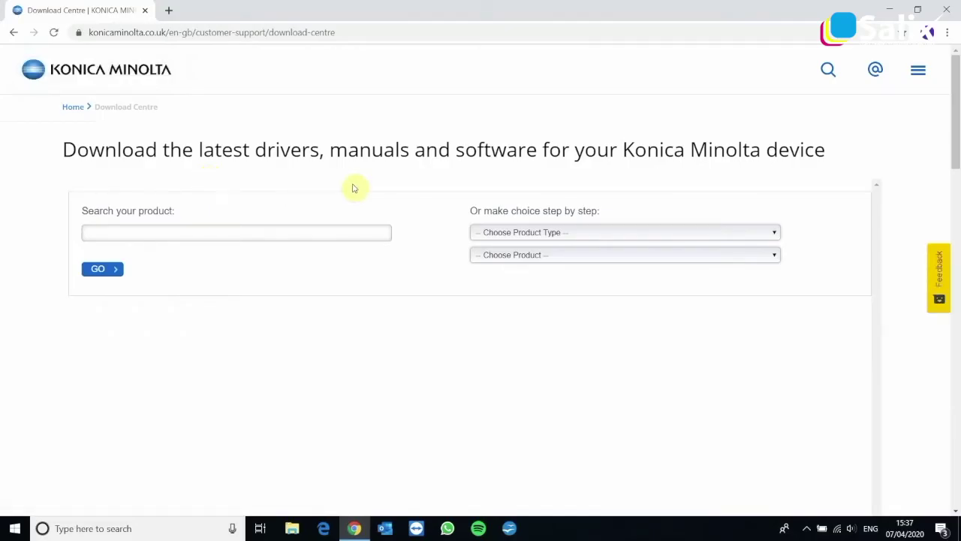
pyautogui.click(222, 233)
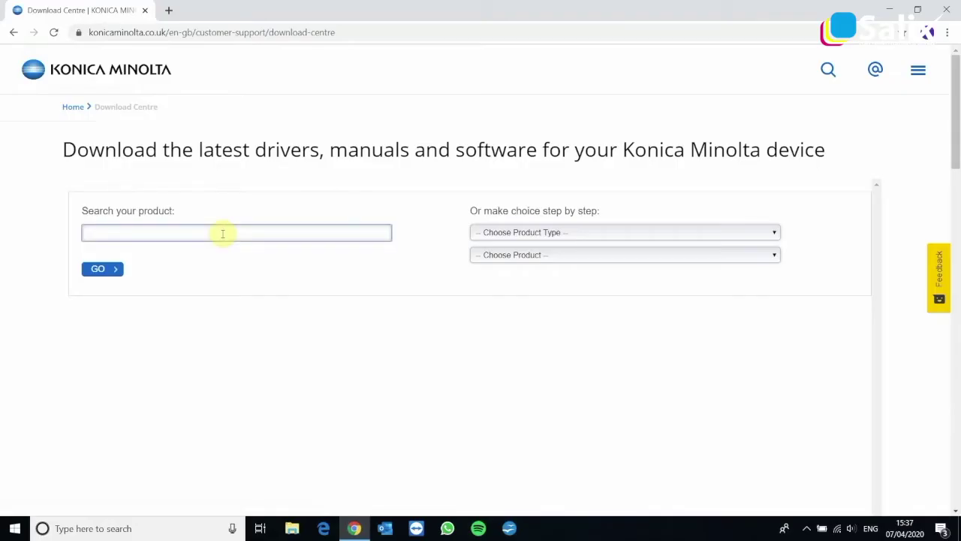
# - Find the bizhub C258 drivers and start downloading the PCL6 11.2.0.0 printer driver
pyautogui.write('c258')
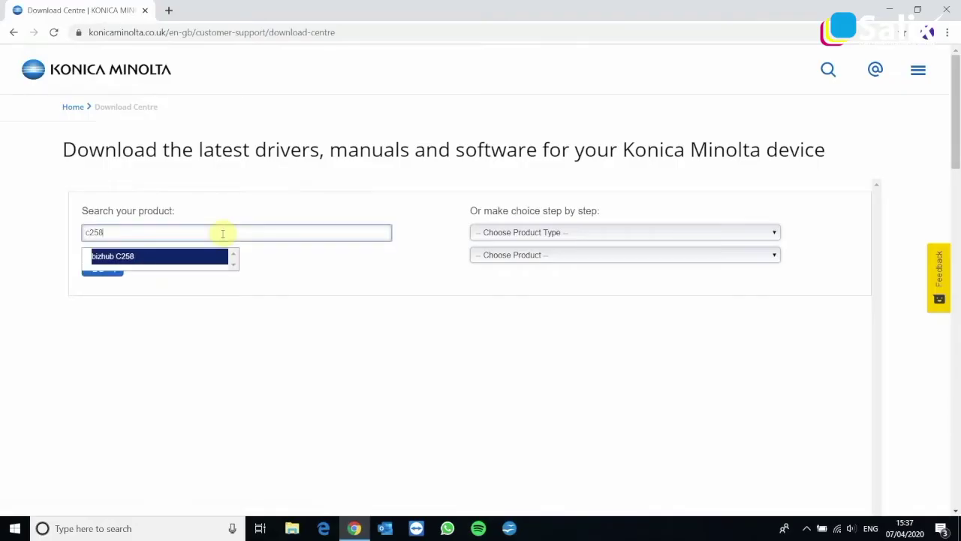
pyautogui.press('Return')
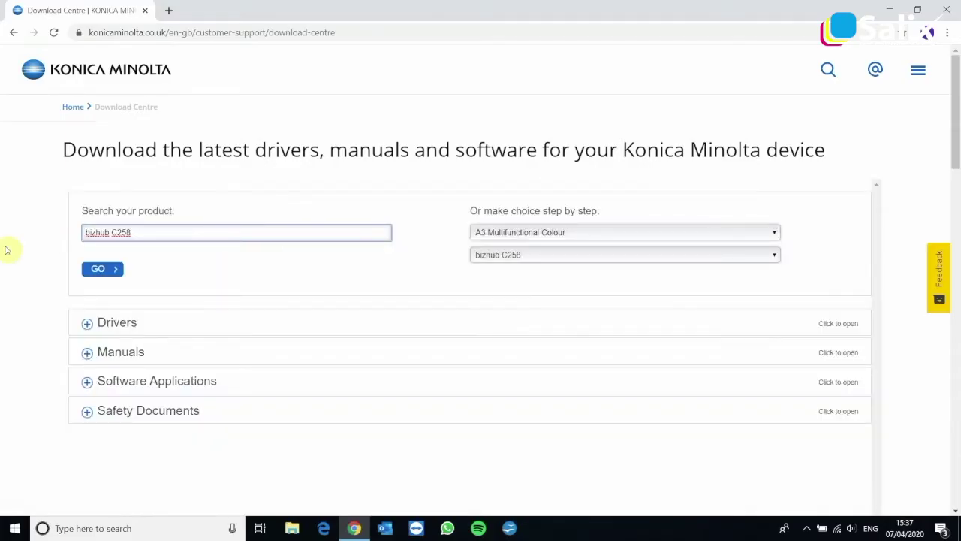
pyautogui.click(119, 320)
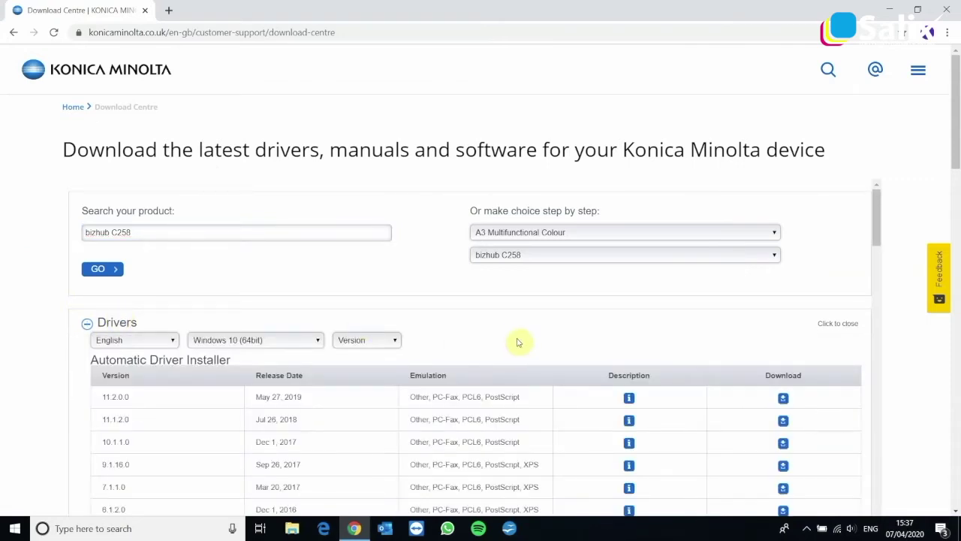
pyautogui.scroll(-3, 517, 343)
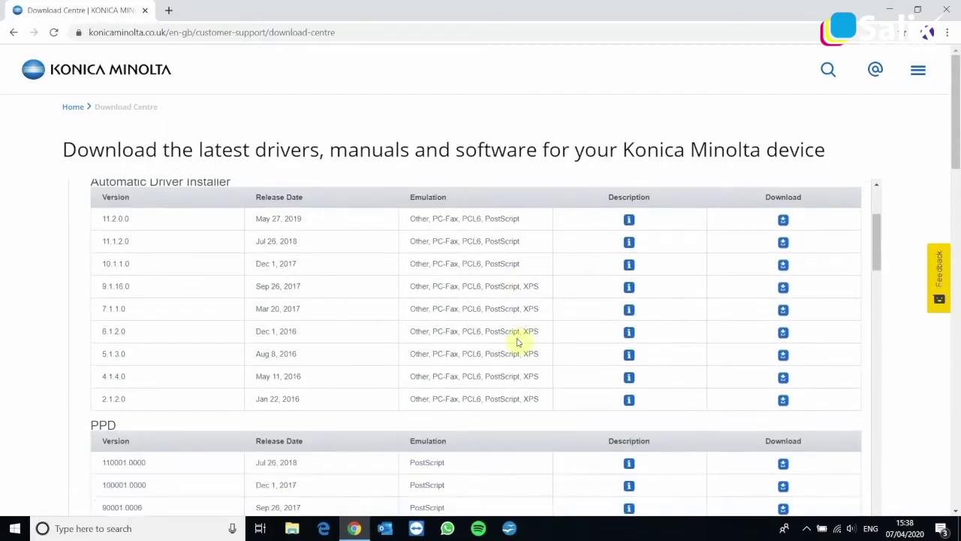
pyautogui.scroll(-5, 517, 342)
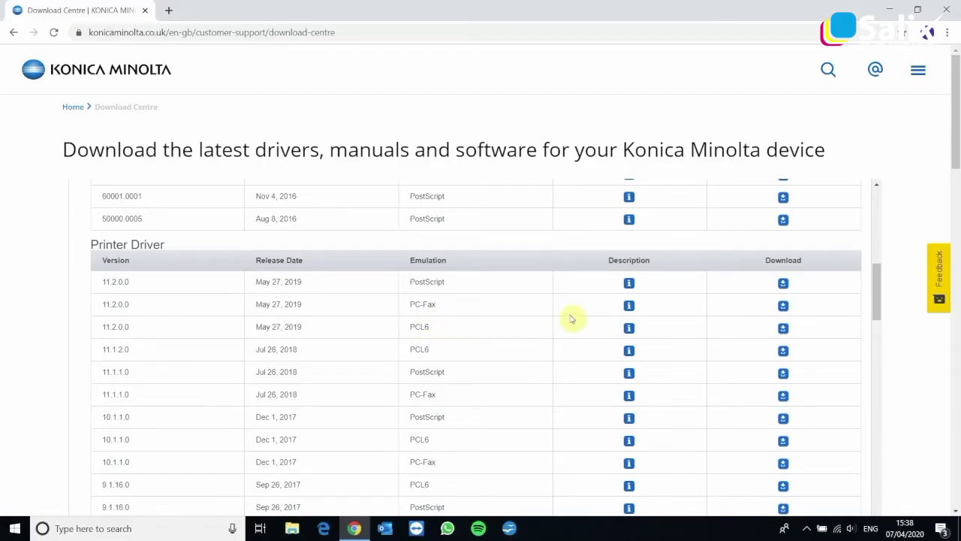
pyautogui.click(628, 329)
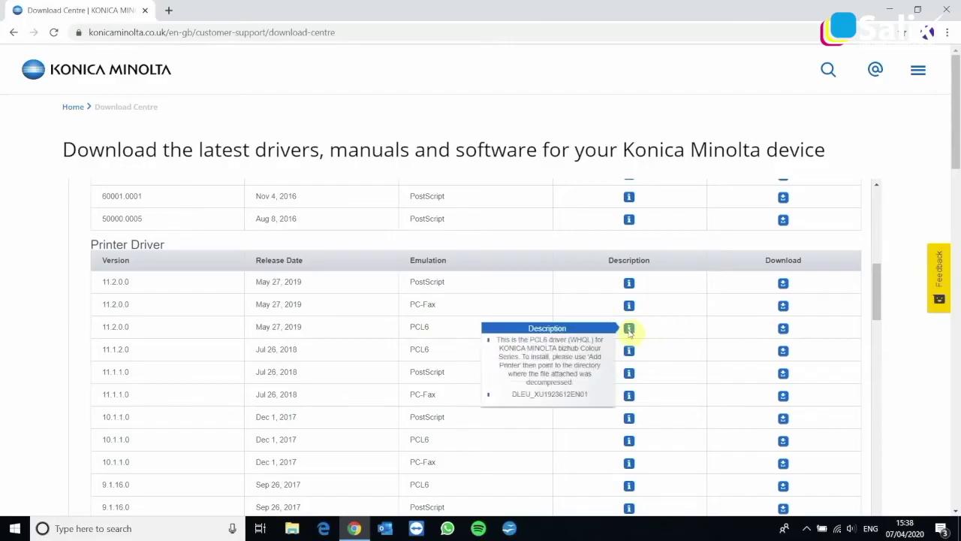
pyautogui.click(782, 330)
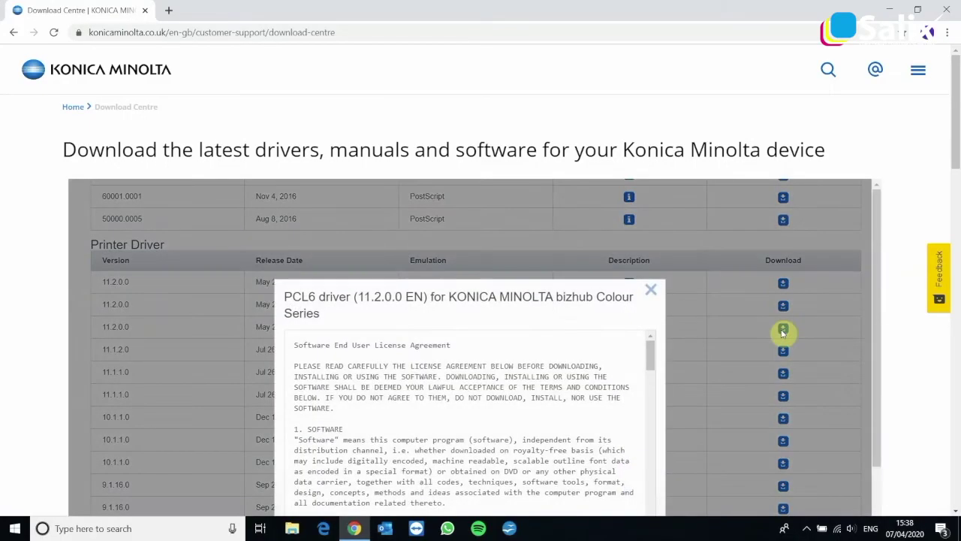
# - Accept the licence agreement and download IT5PCL6Winx64_11200EN.zip
pyautogui.scroll(-3, 653, 369)
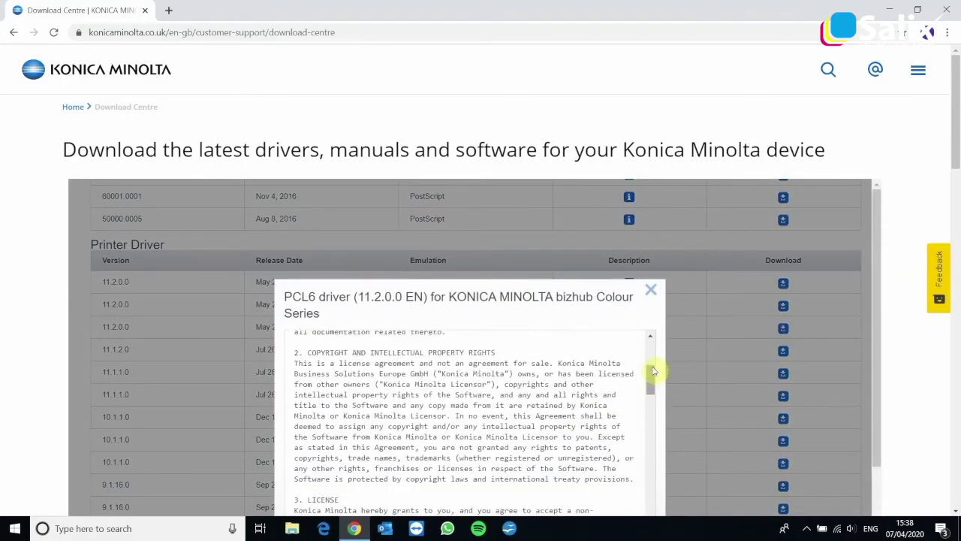
pyautogui.scroll(-10, 653, 370)
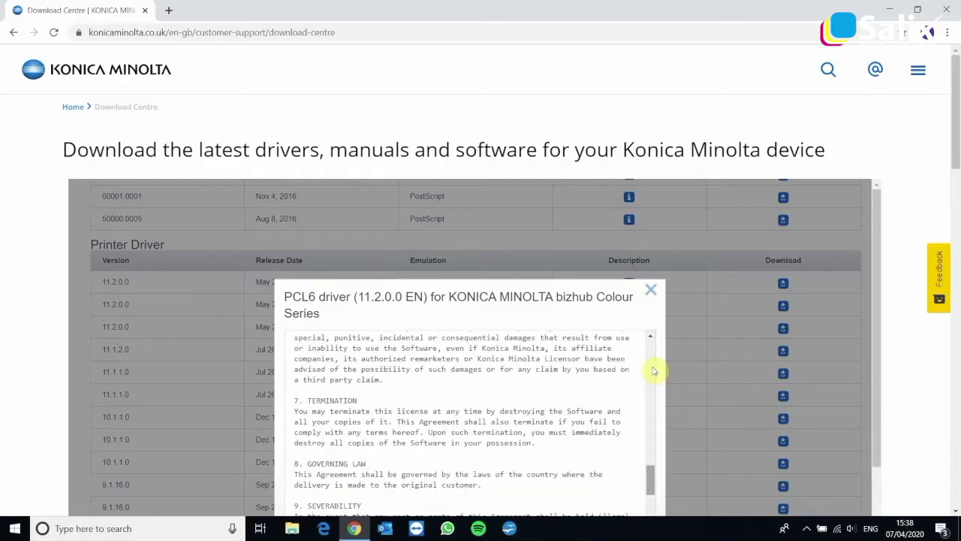
pyautogui.scroll(-2, 653, 369)
pyautogui.scroll(-3, 665, 370)
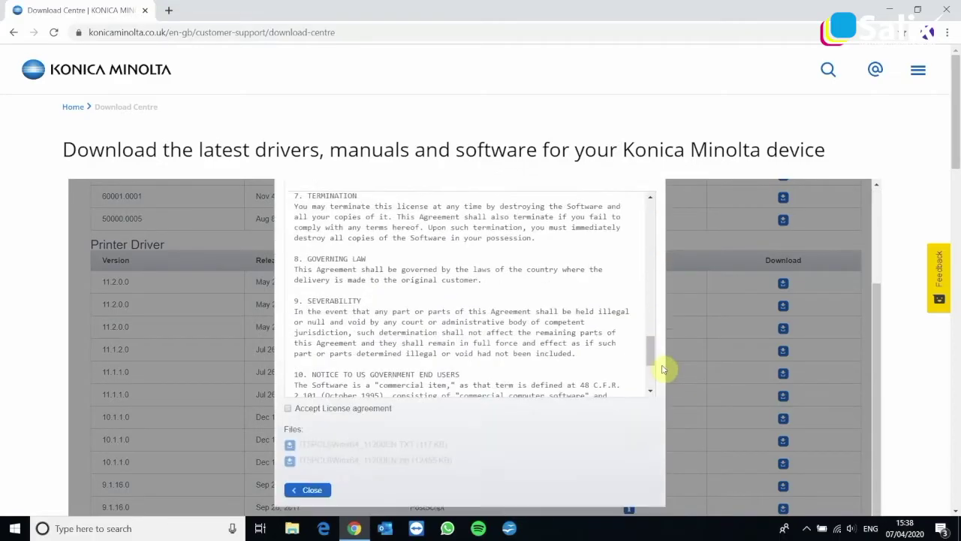
pyautogui.scroll(-1, 663, 369)
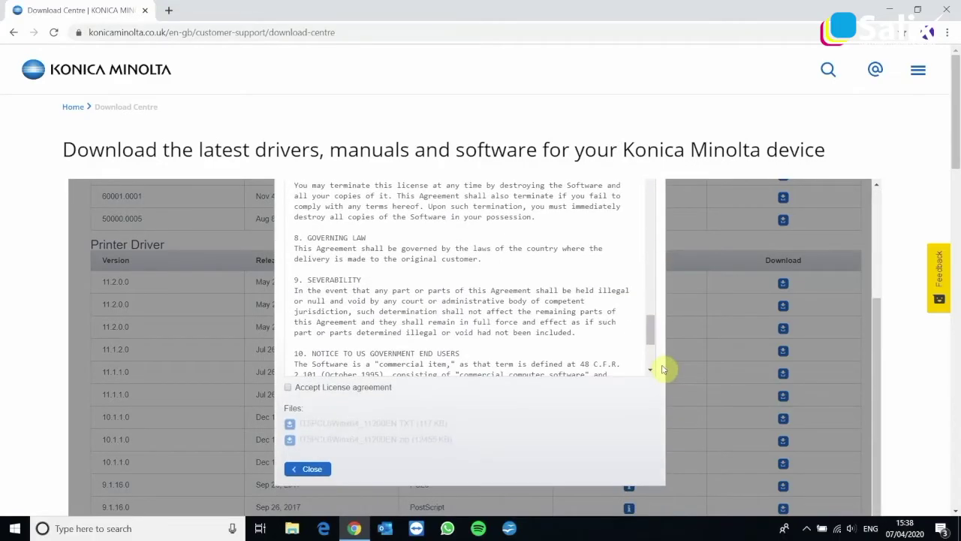
pyautogui.click(304, 389)
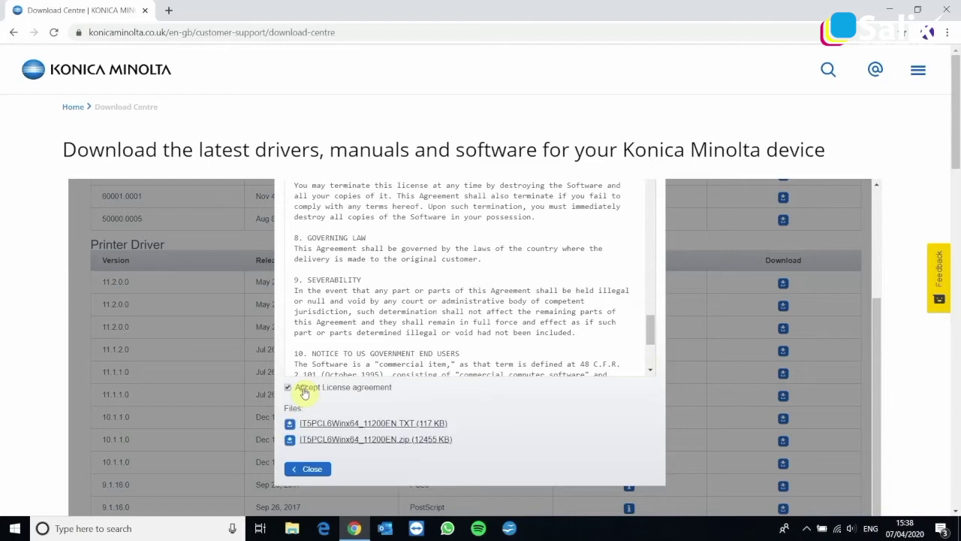
pyautogui.click(378, 442)
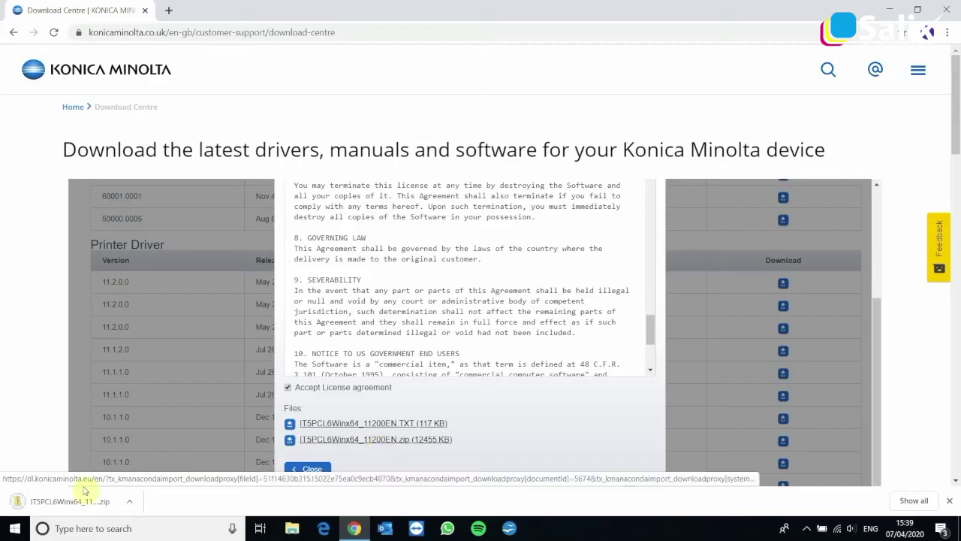
# - Extract IT5PCL6Winx64_11200EN.zip to the Desktop without opening it, then close Explorer and the browser
pyautogui.click(46, 506)
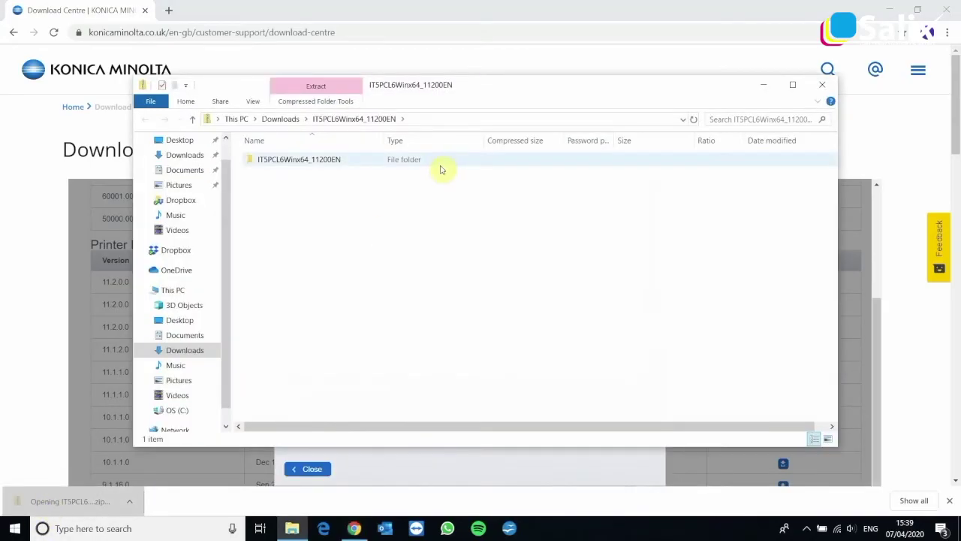
pyautogui.click(341, 101)
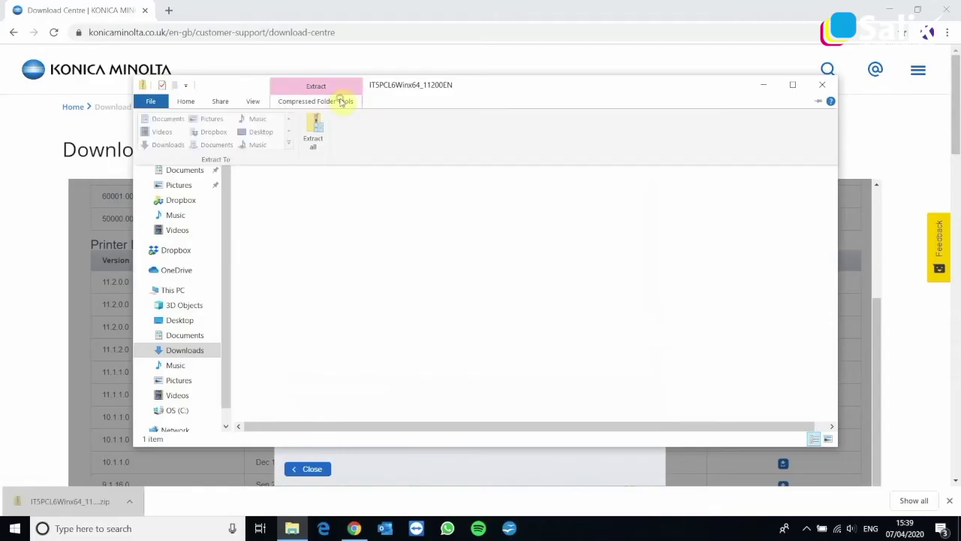
pyautogui.click(311, 139)
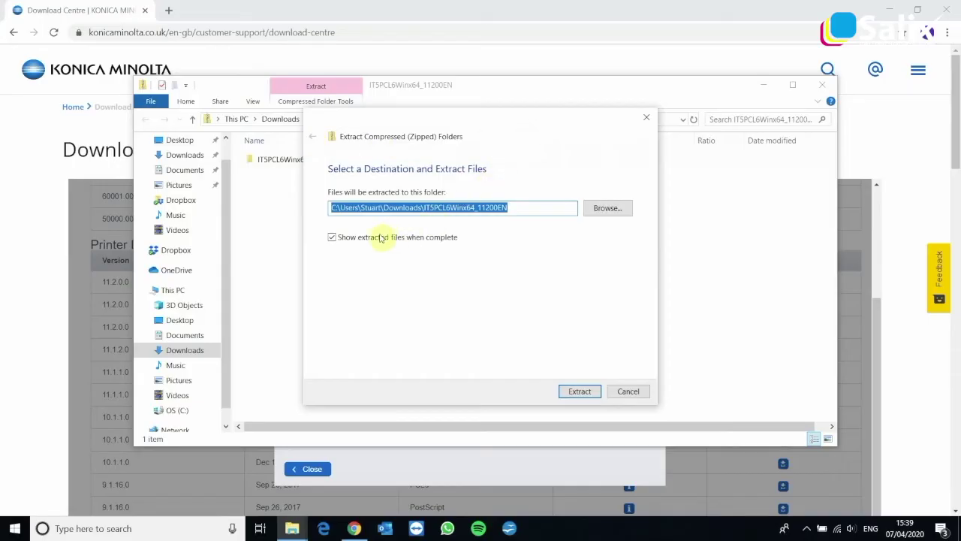
pyautogui.click(347, 239)
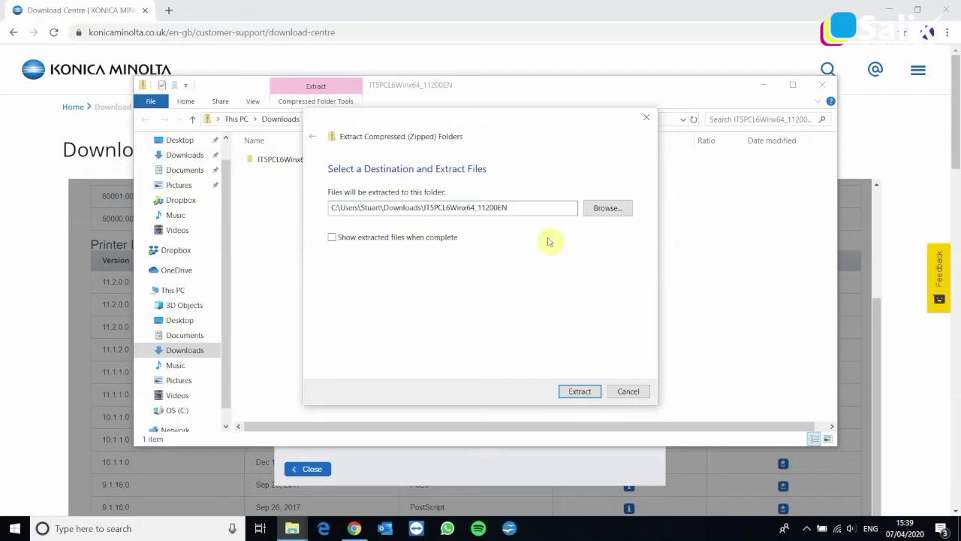
pyautogui.click(608, 213)
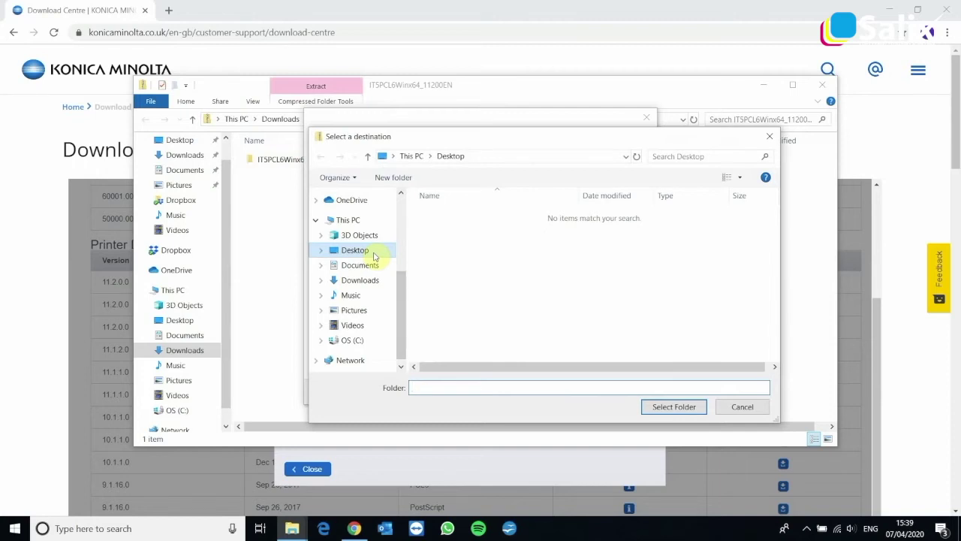
pyautogui.click(670, 409)
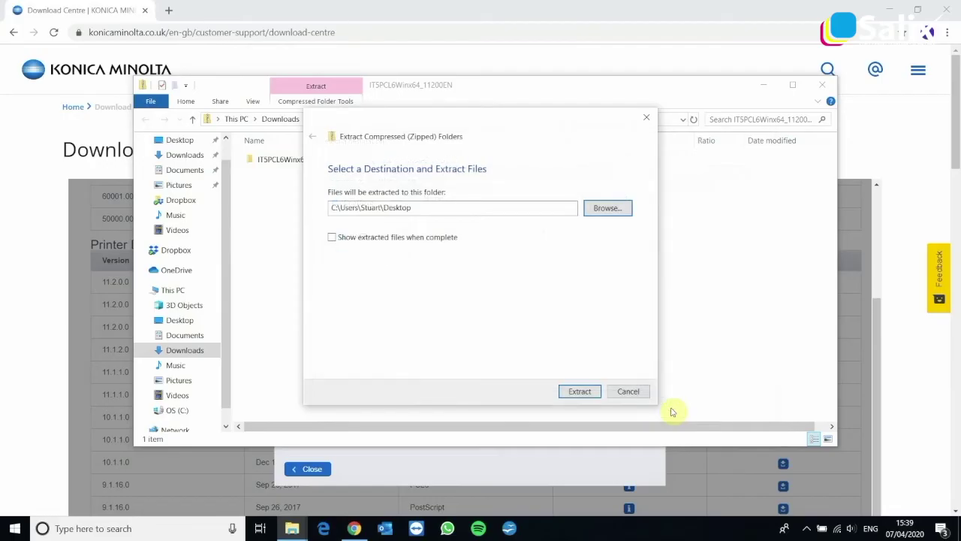
pyautogui.click(579, 393)
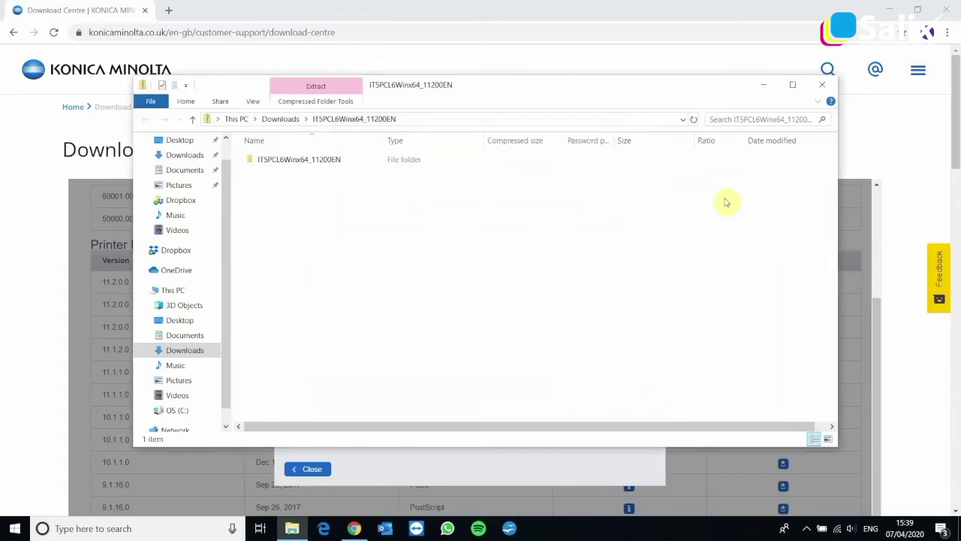
pyautogui.click(822, 86)
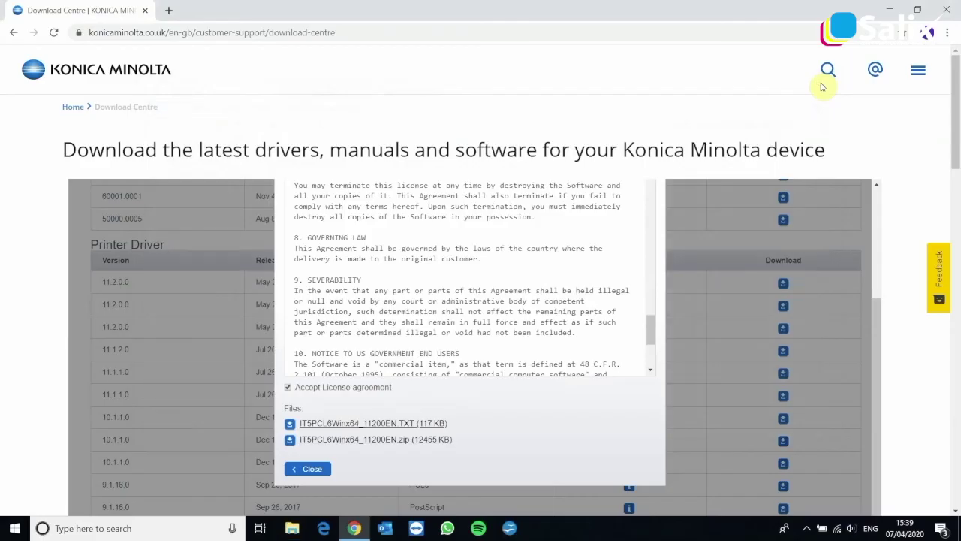
pyautogui.click(945, 8)
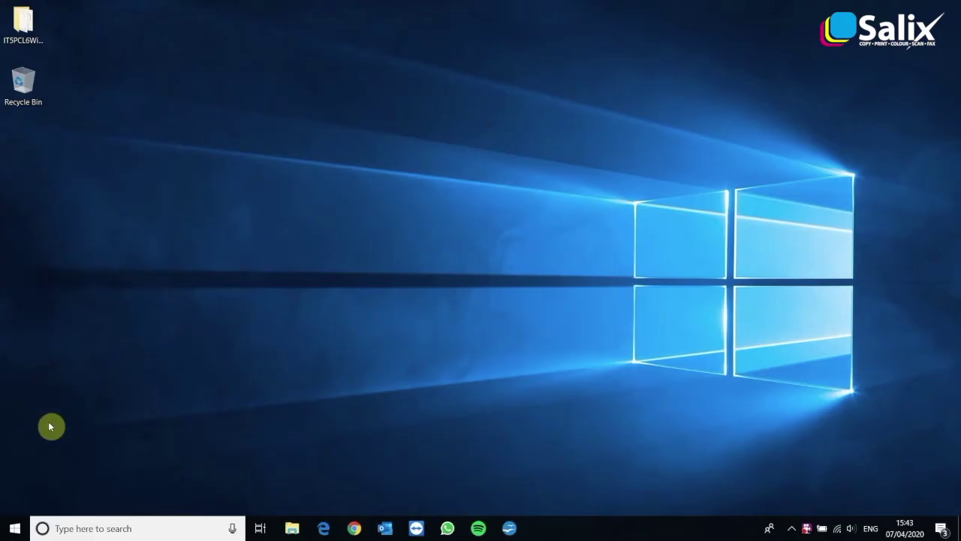
# - Search the Start menu for 'control' and launch Control Panel
pyautogui.click(14, 528)
pyautogui.write('control')
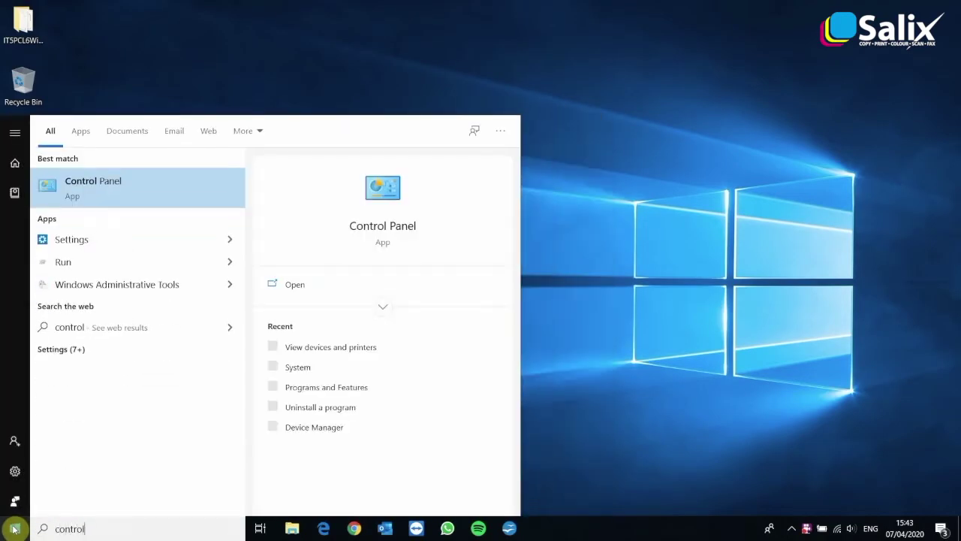
pyautogui.click(126, 189)
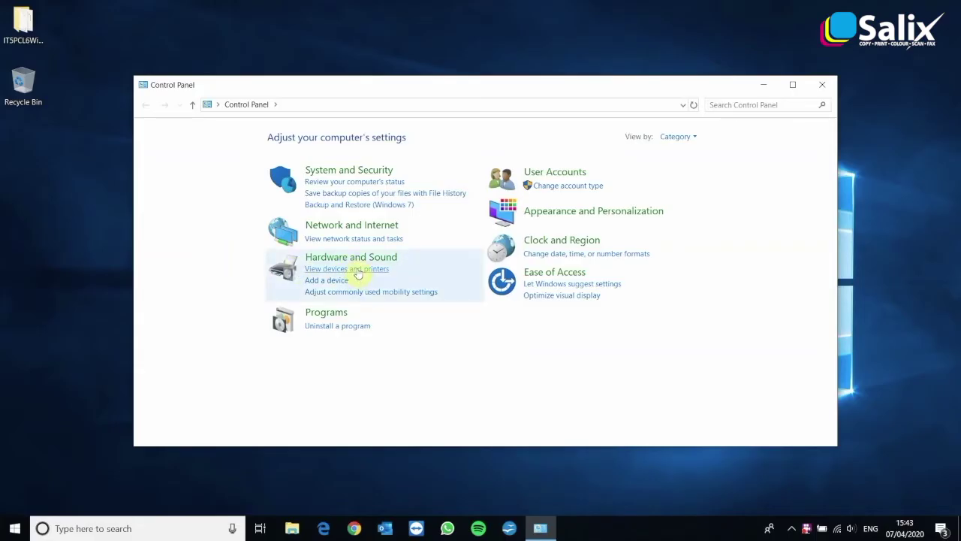
# - Go to Devices and Printers and start the Add a printer wizard
pyautogui.click(358, 270)
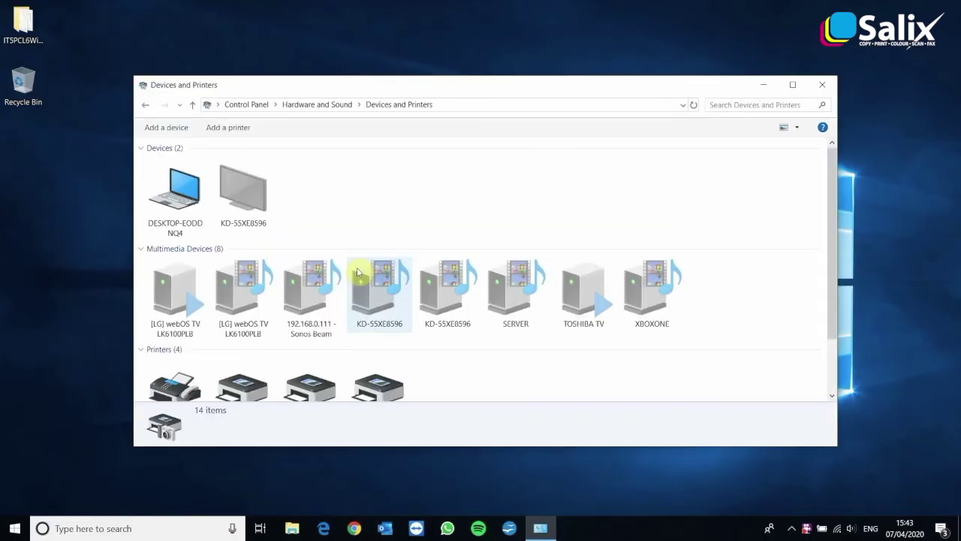
pyautogui.scroll(-1, 491, 344)
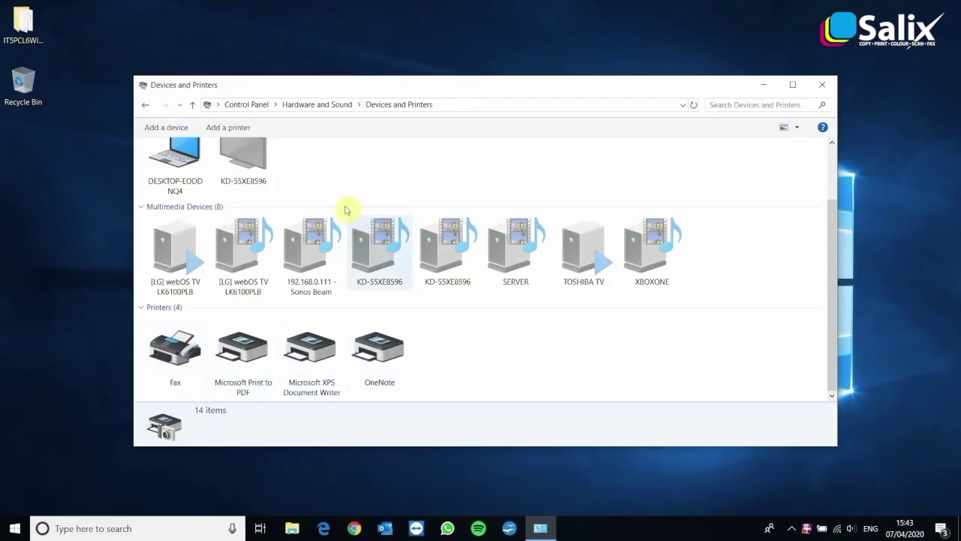
pyautogui.click(232, 129)
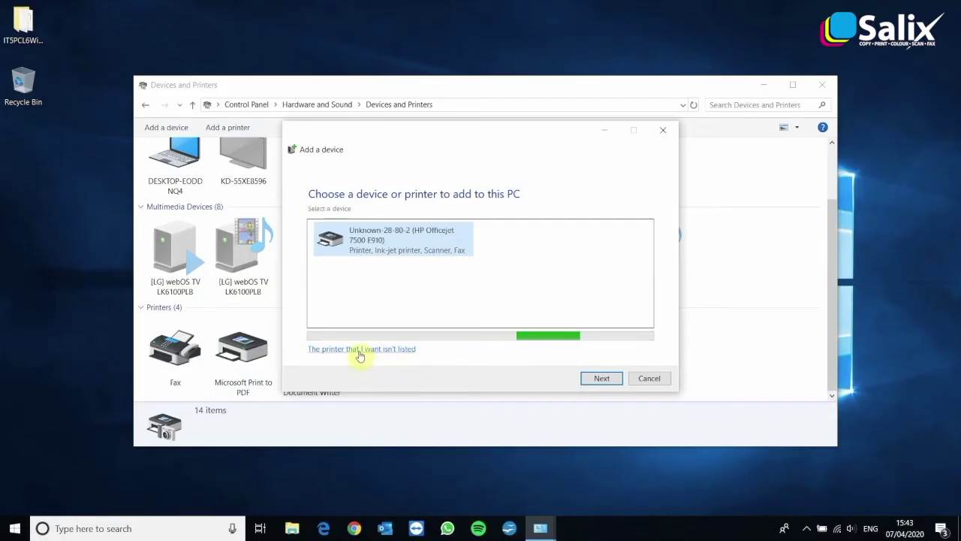
# - Choose to add a printer manually and create a new Standard TCP/IP Port
pyautogui.click(360, 349)
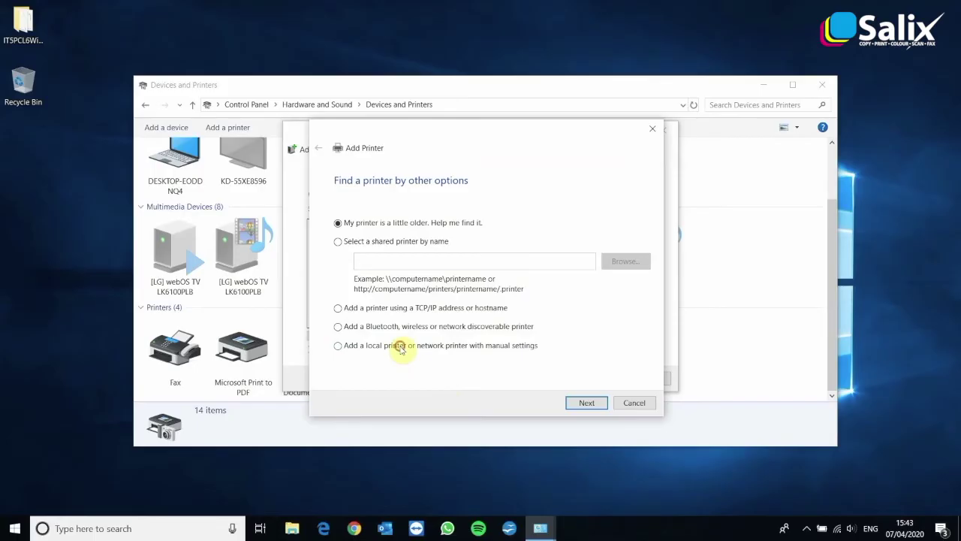
pyautogui.click(401, 347)
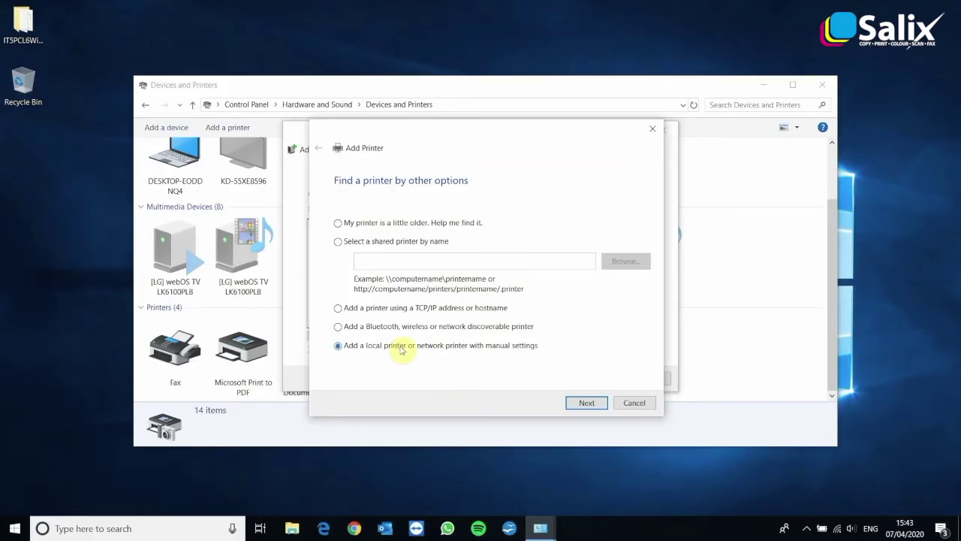
pyautogui.click(591, 406)
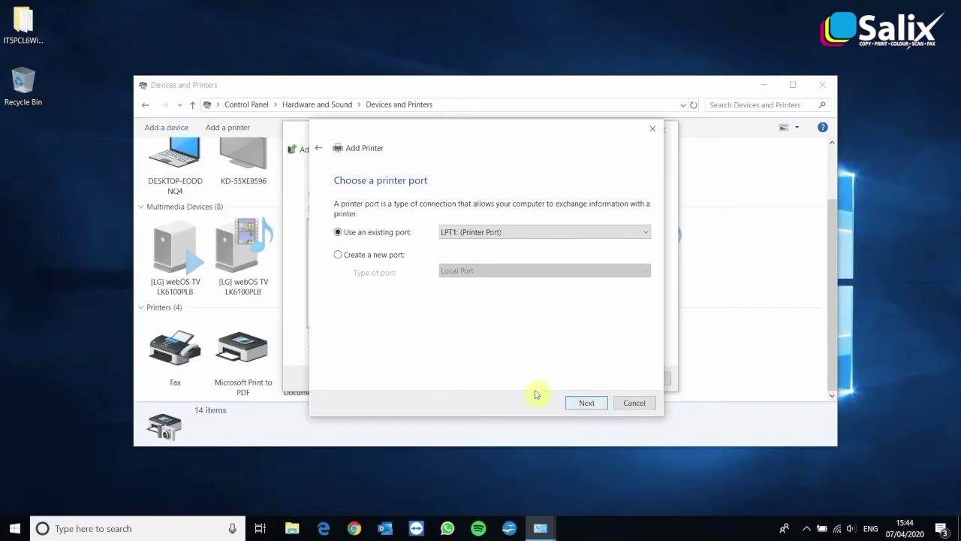
pyautogui.click(379, 257)
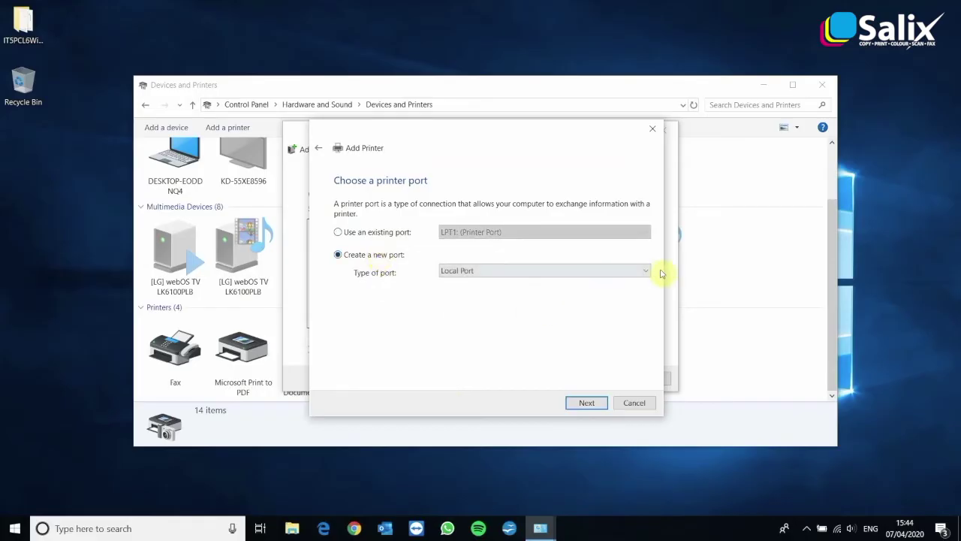
pyautogui.click(646, 273)
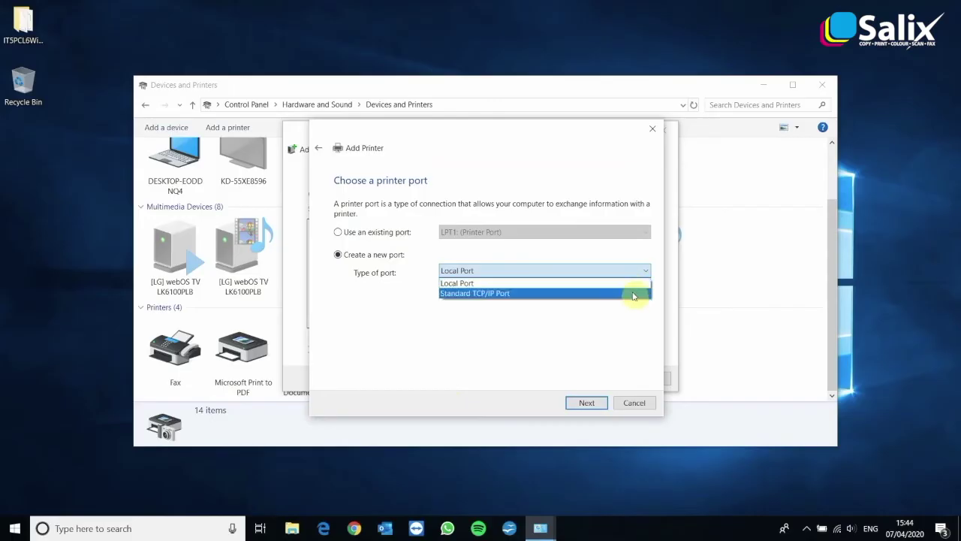
pyautogui.click(633, 294)
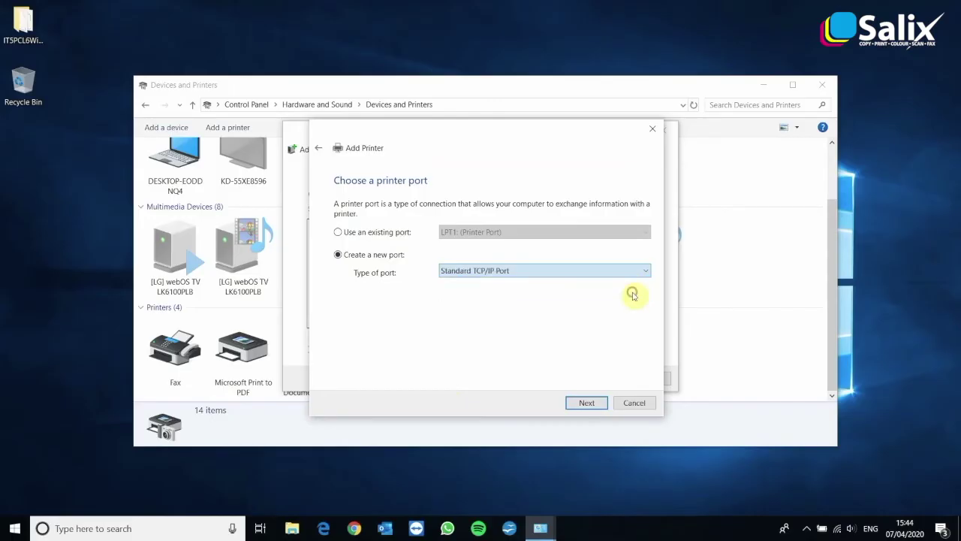
pyautogui.click(588, 404)
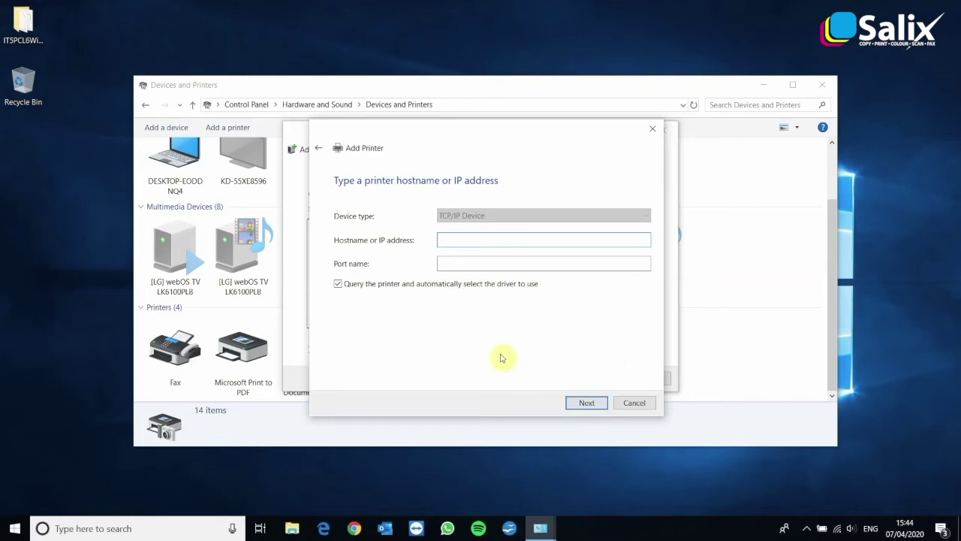
# - Point the port at 192.168.1.200 with driver querying turned off, accepting the standard device type
pyautogui.write('192')
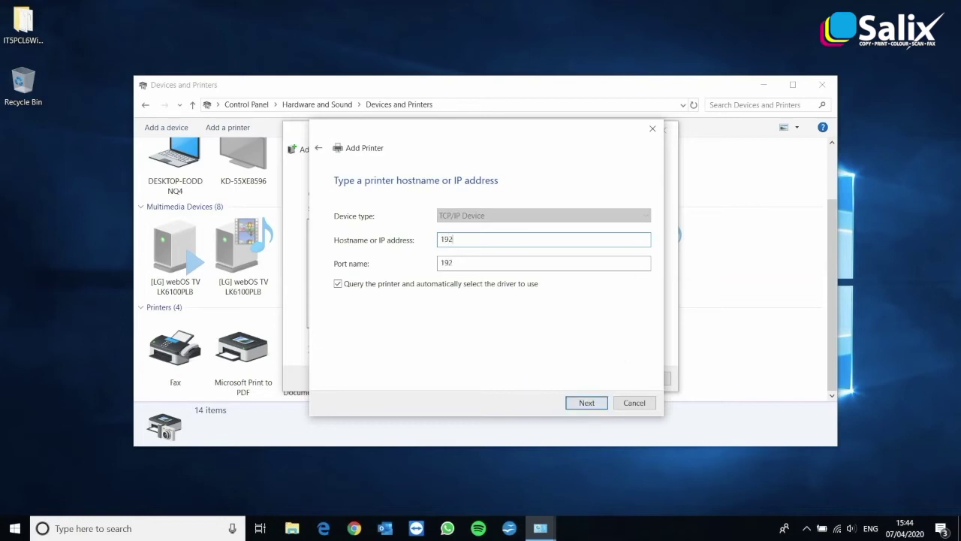
pyautogui.write('.168.1.200')
pyautogui.click(355, 286)
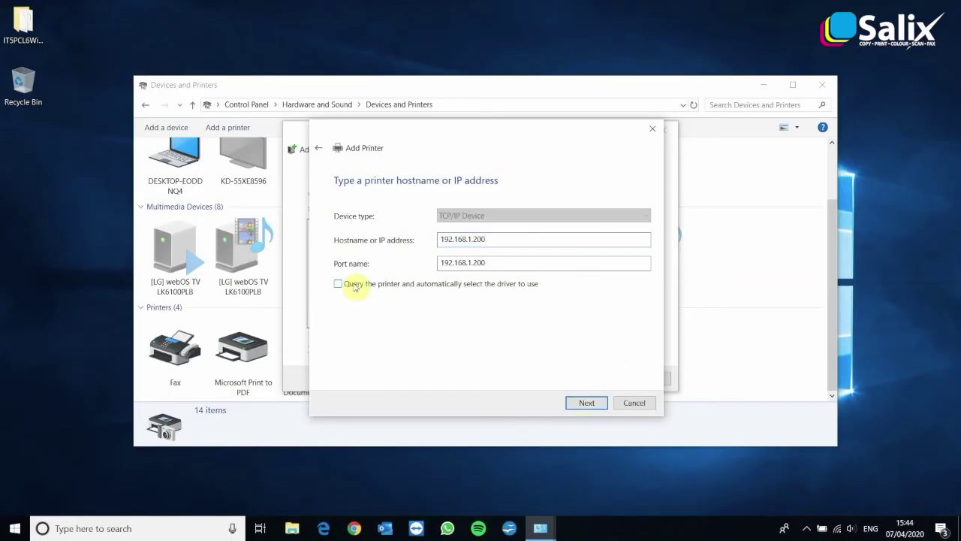
pyautogui.click(586, 403)
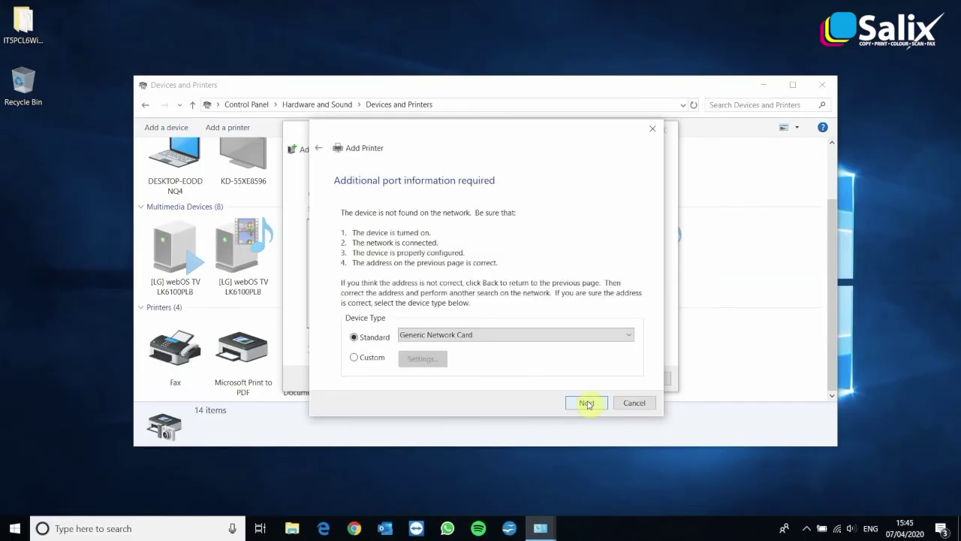
pyautogui.click(586, 403)
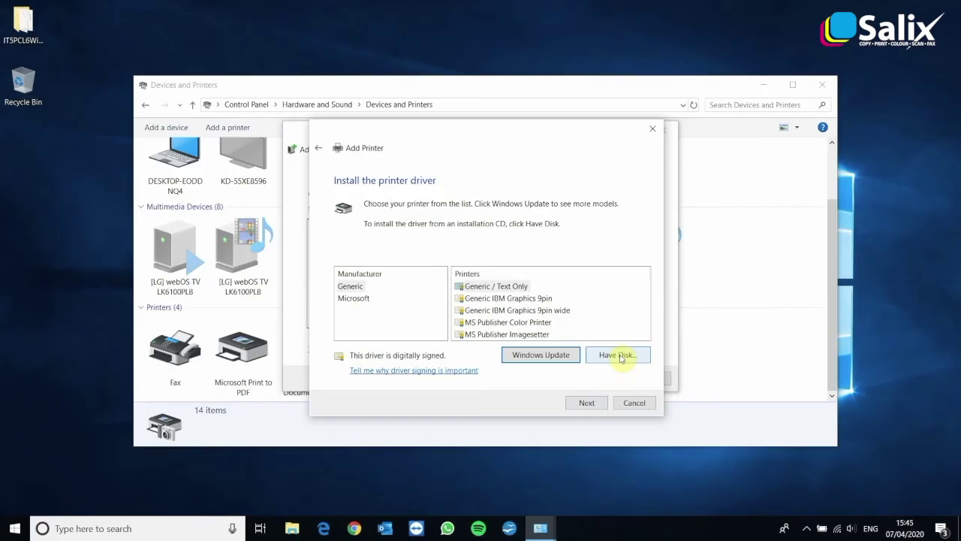
# - Use Have Disk to load the KOAXPJ driver file from the Desktop IT5PCL6Winx64_11200EN folder
pyautogui.click(618, 355)
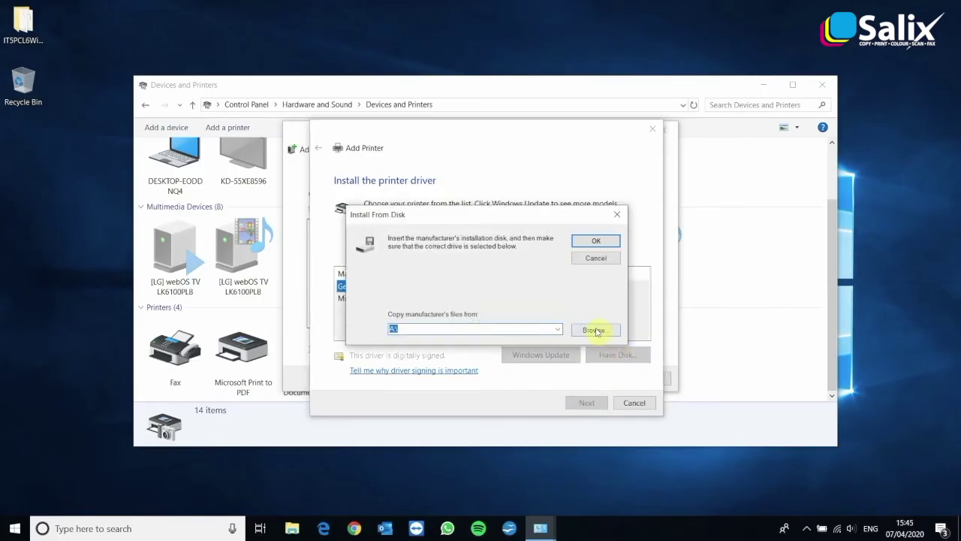
pyautogui.click(594, 329)
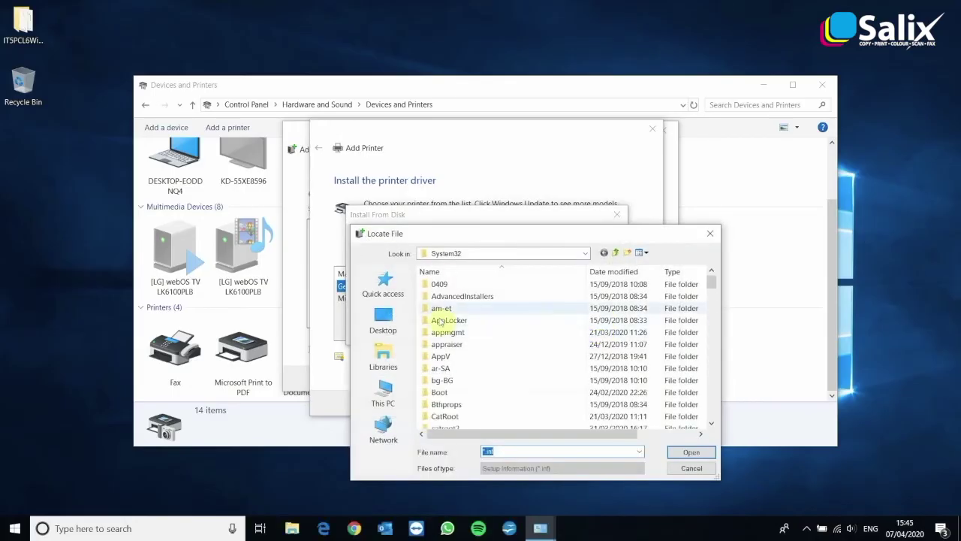
pyautogui.click(386, 323)
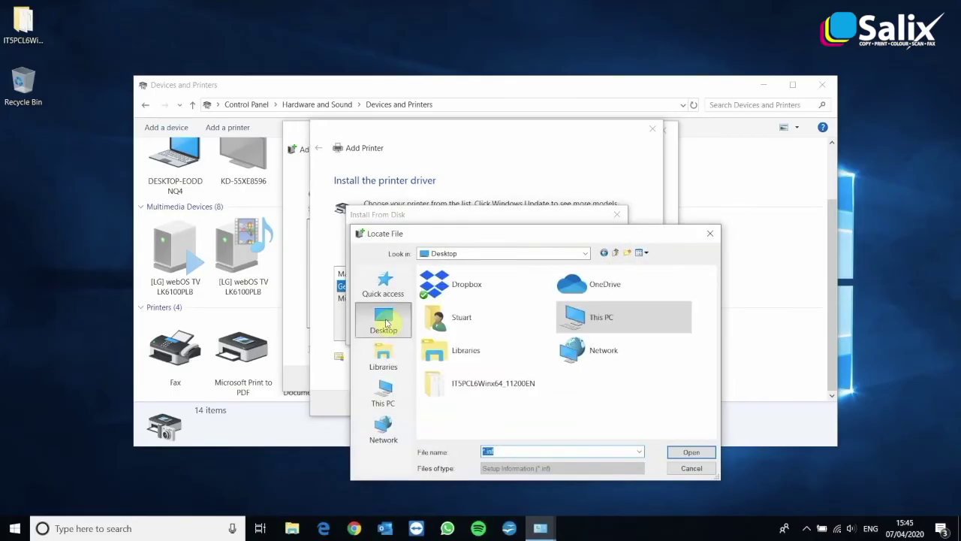
pyautogui.doubleClick(448, 390)
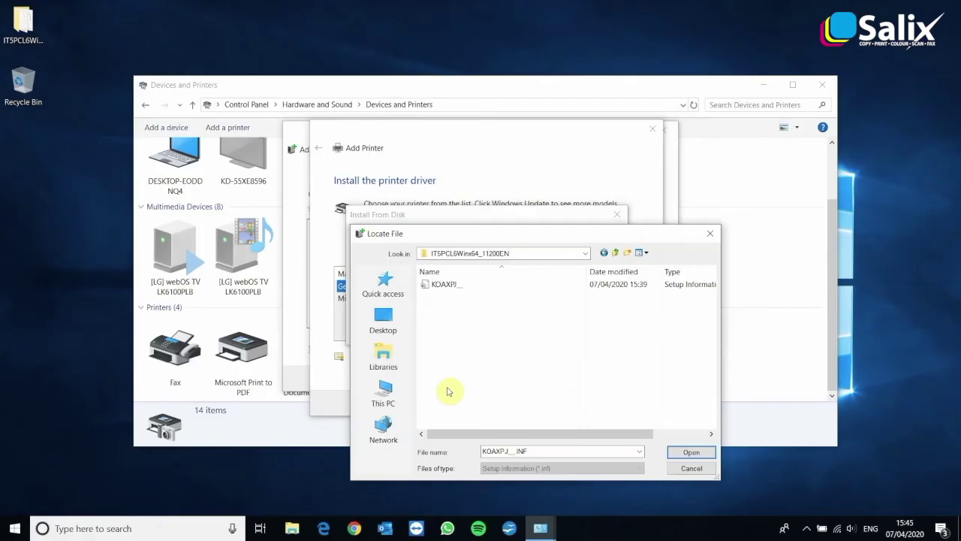
pyautogui.doubleClick(454, 293)
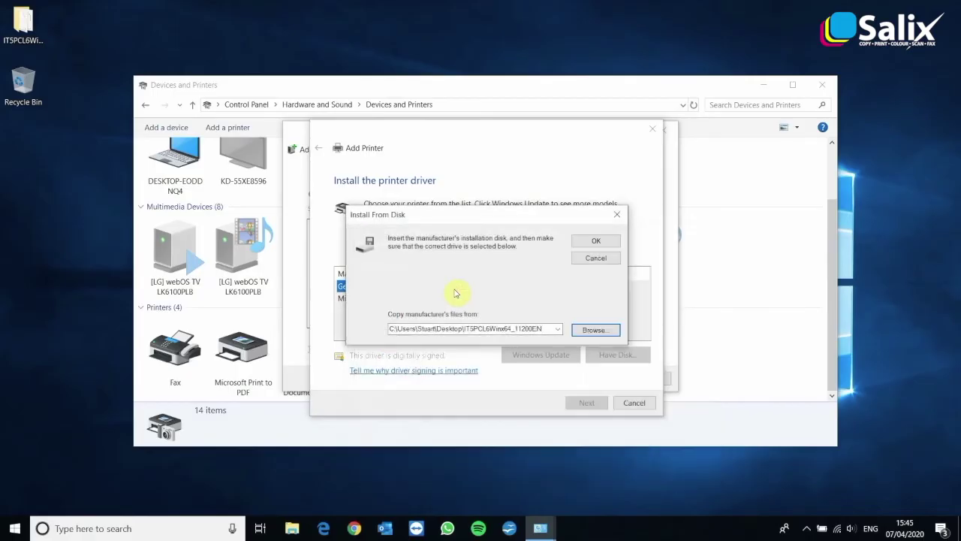
pyautogui.click(597, 243)
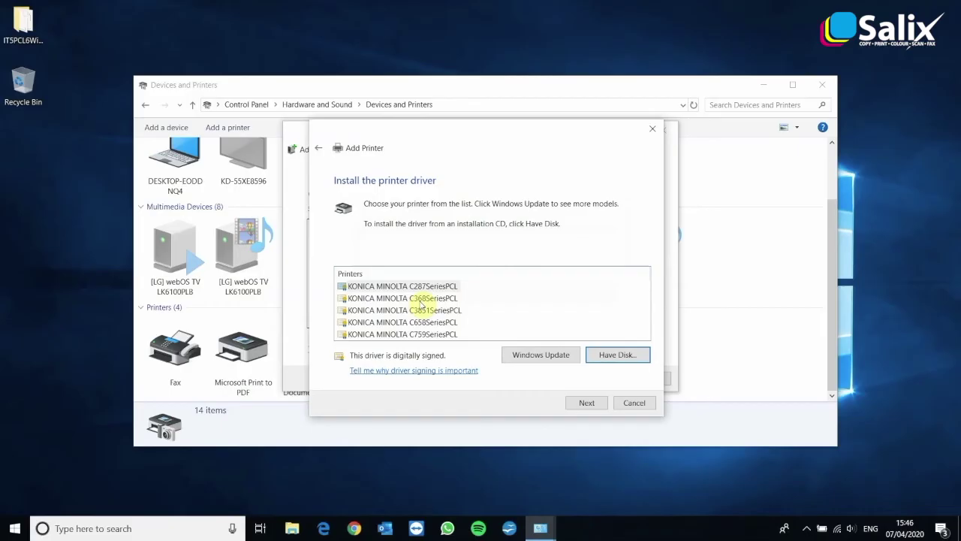
# - Choose the KONICA MINOLTA C368SeriesPCL driver and continue to the naming page
pyautogui.click(421, 299)
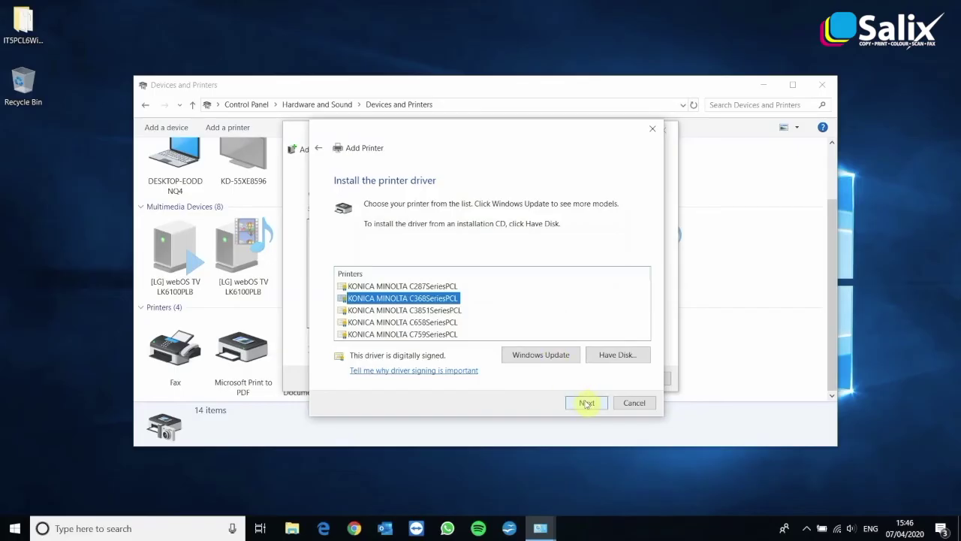
pyautogui.click(586, 403)
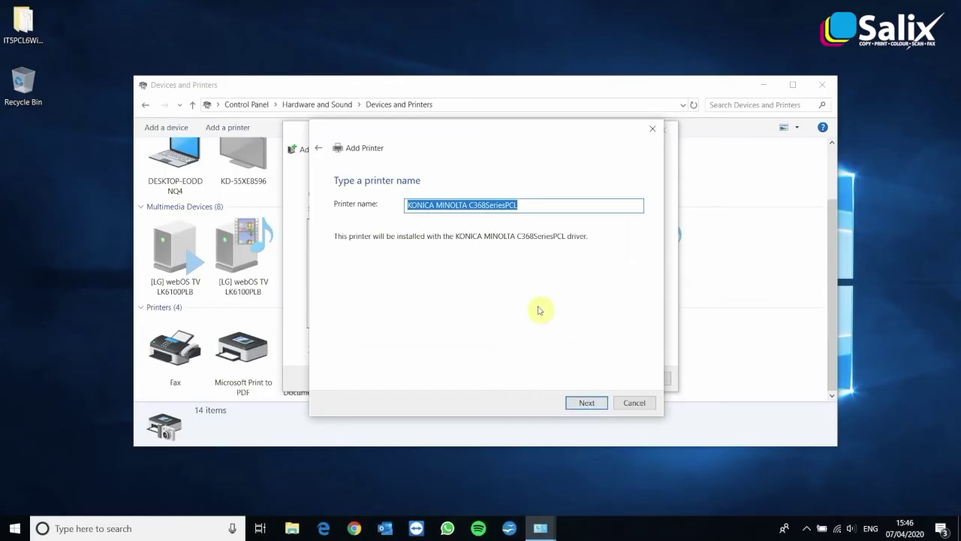
# - Name the new printer 'Colour Printer', make it the default printer, and complete the installation
pyautogui.write('Colou')
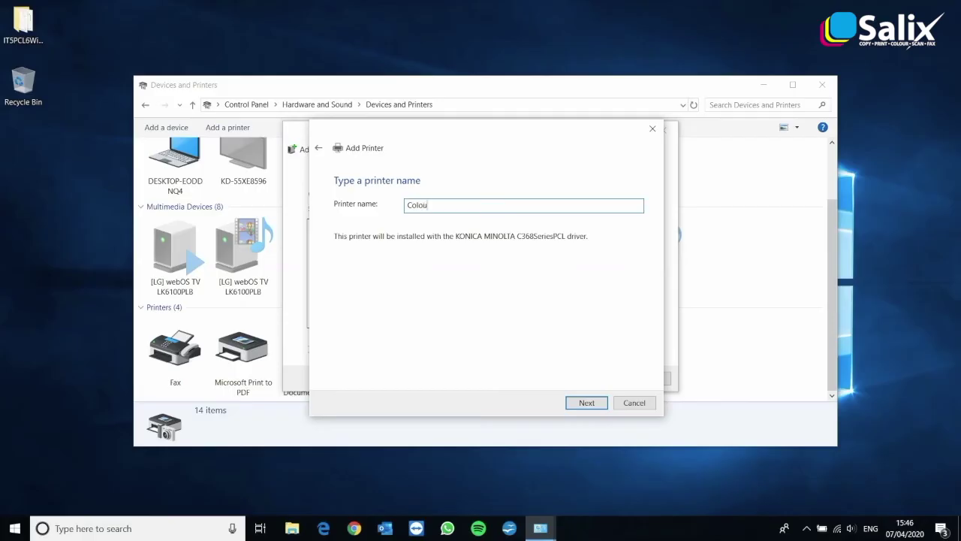
pyautogui.write('r Printer')
pyautogui.click(586, 404)
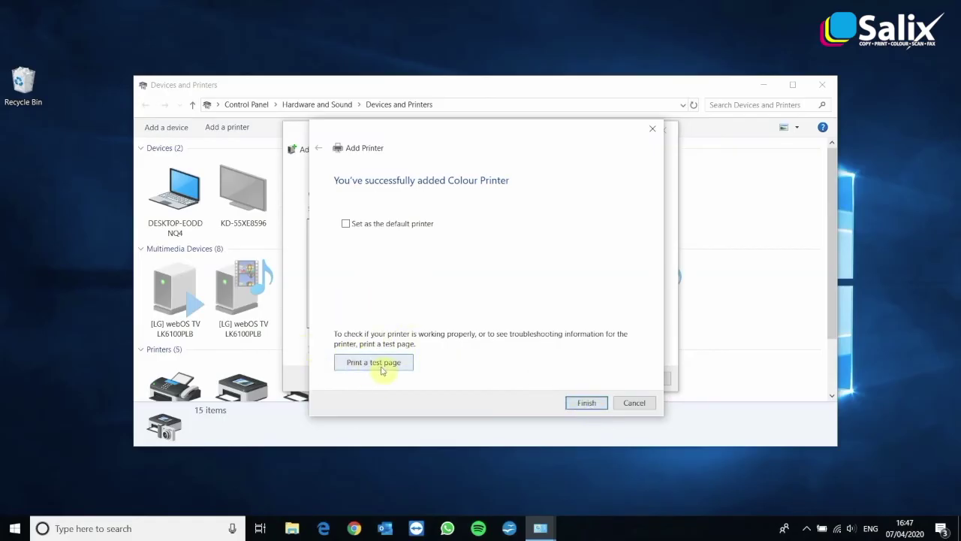
pyautogui.click(345, 224)
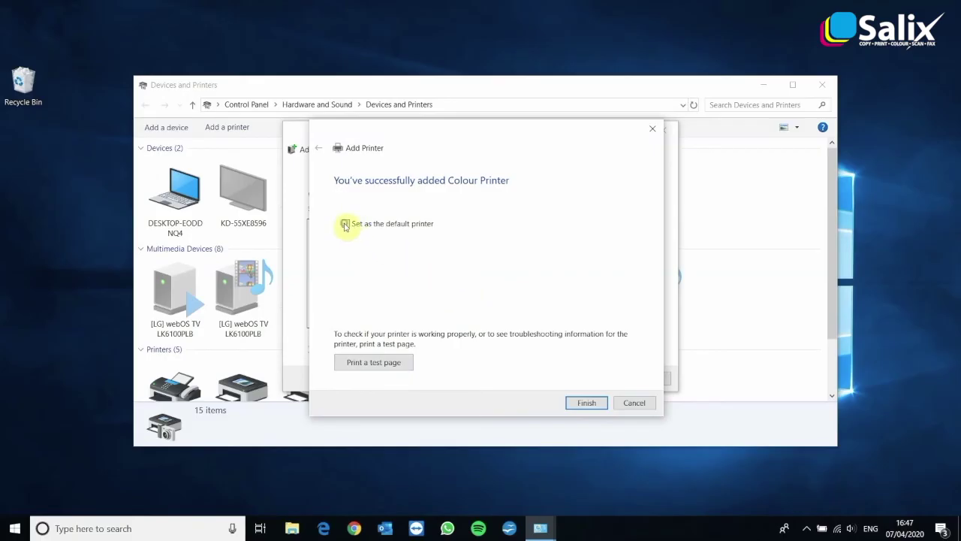
pyautogui.click(586, 403)
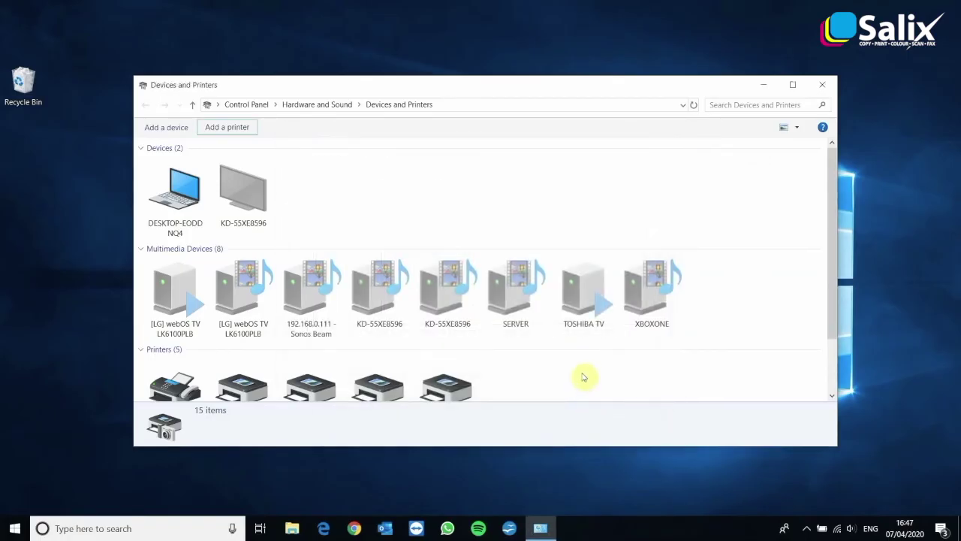
# - Open the Printer properties for Colour Printer from the Printers list
pyautogui.scroll(-1, 584, 377)
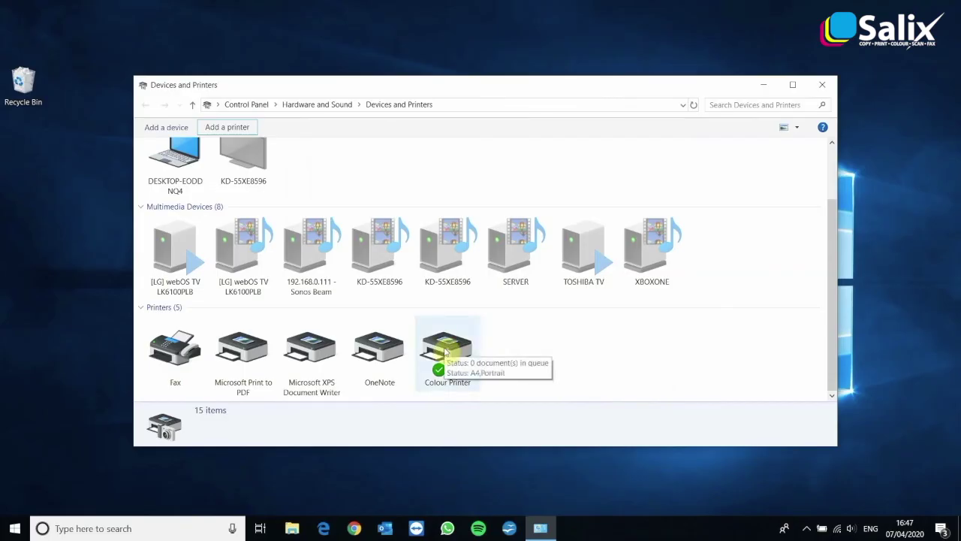
pyautogui.rightClick(445, 350)
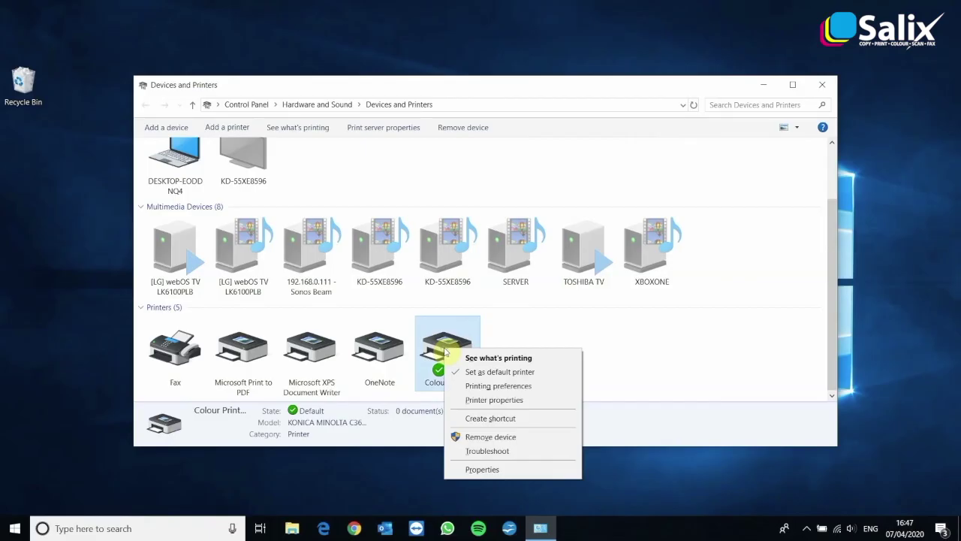
pyautogui.click(494, 399)
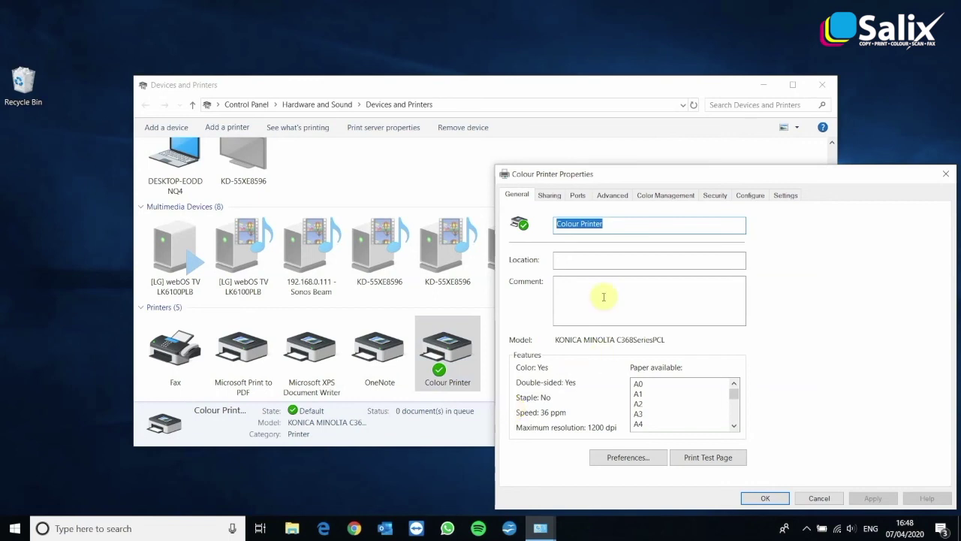
# - On the Advanced tab, set Colour Printer's printing defaults to 1-Sided print type and save
pyautogui.click(620, 199)
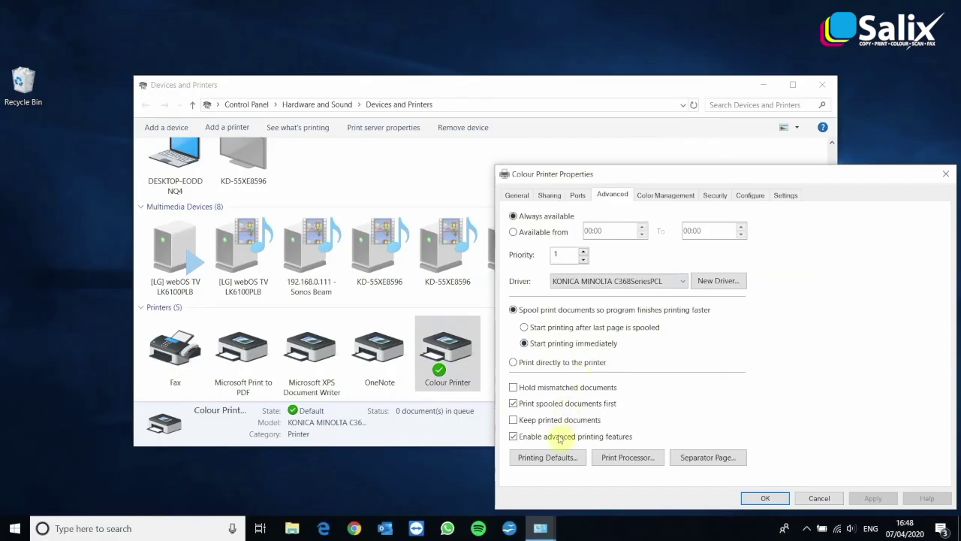
pyautogui.click(557, 460)
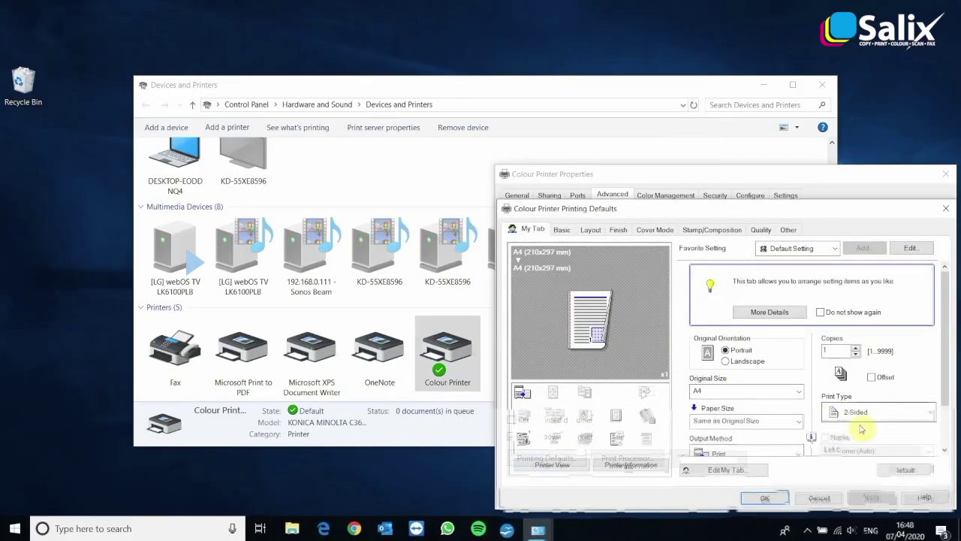
pyautogui.click(930, 411)
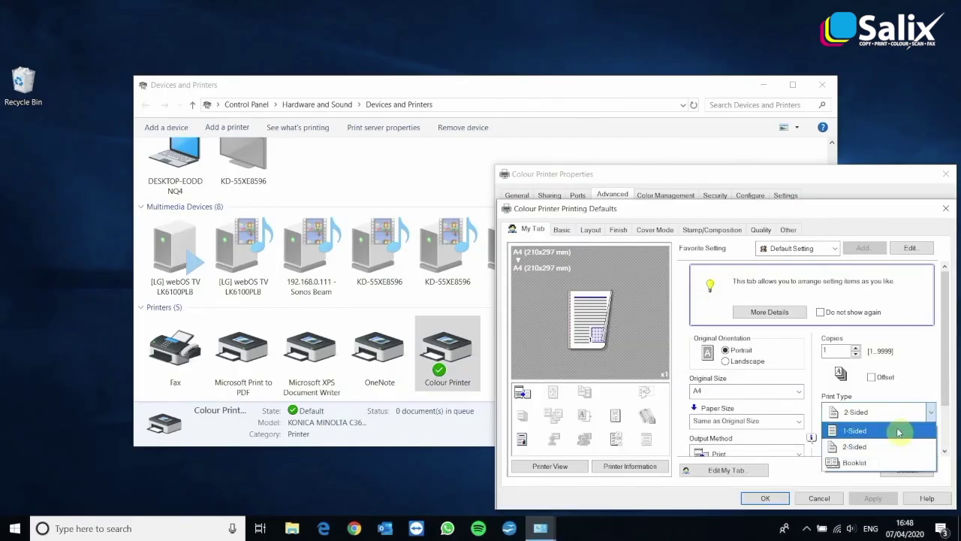
pyautogui.click(897, 433)
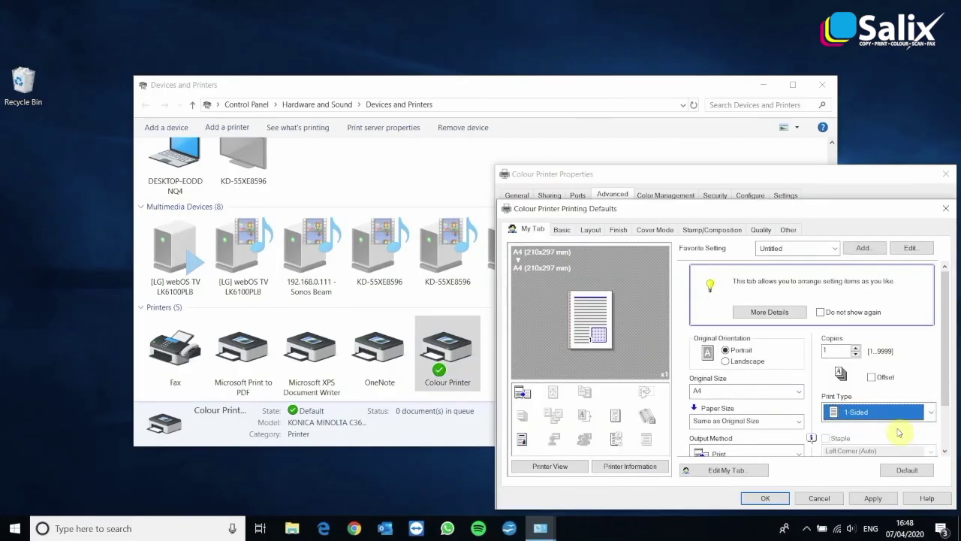
pyautogui.click(869, 499)
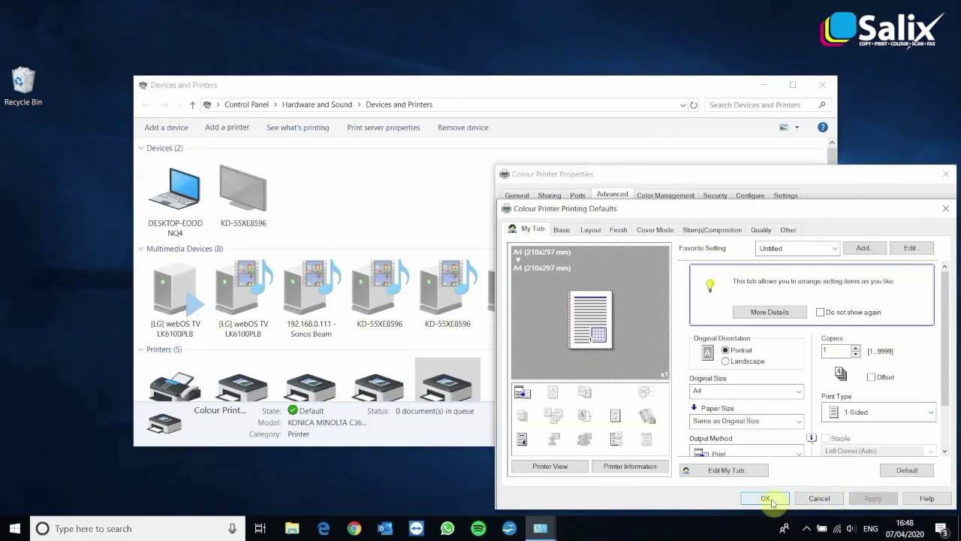
pyautogui.click(766, 499)
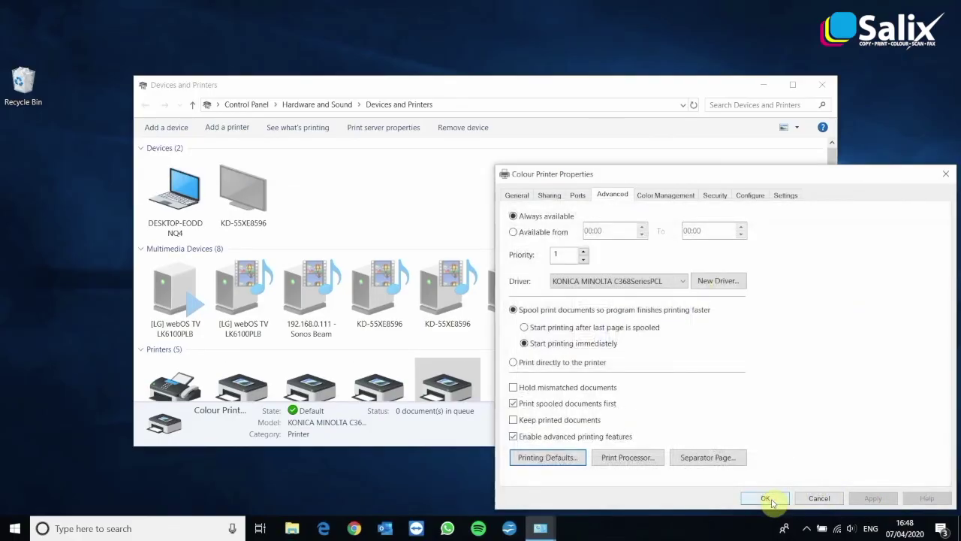